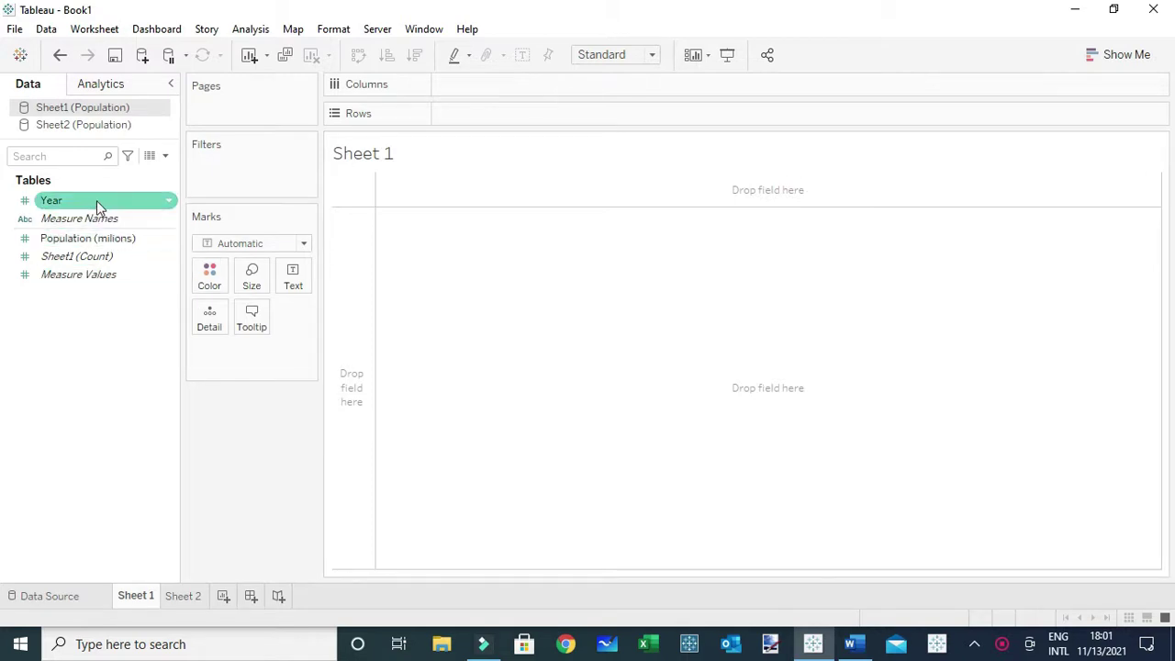
Step: Plot Population (milions) on Rows against Year on Columns and check the point tooltips
drag(97, 202, 516, 97)
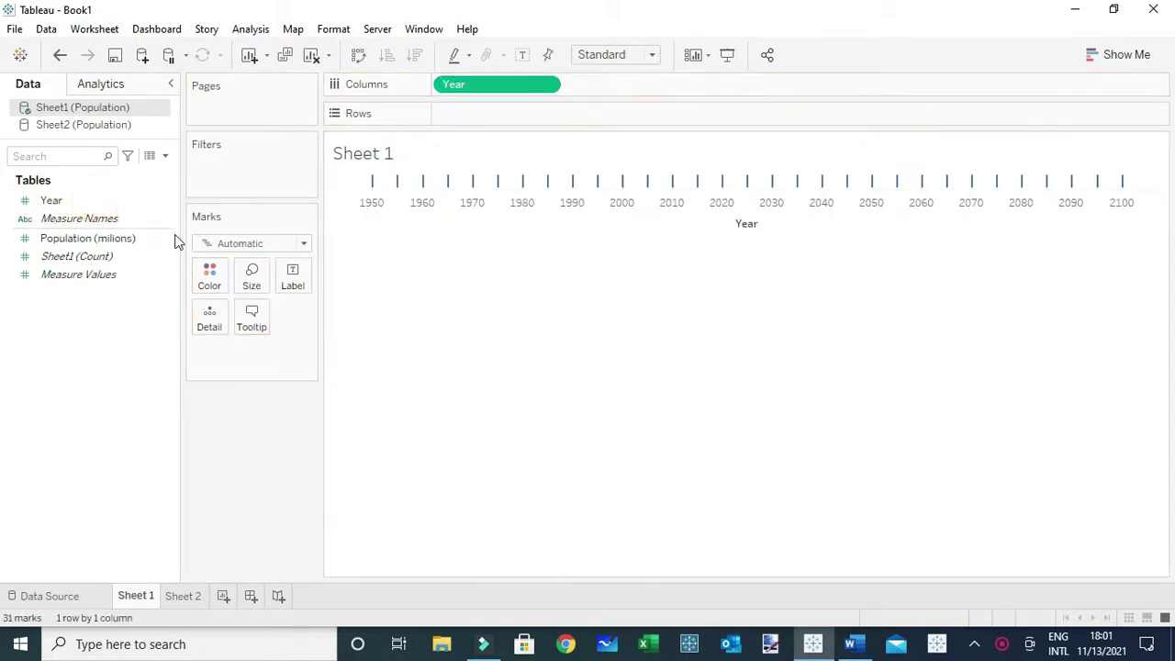
drag(116, 246, 517, 116)
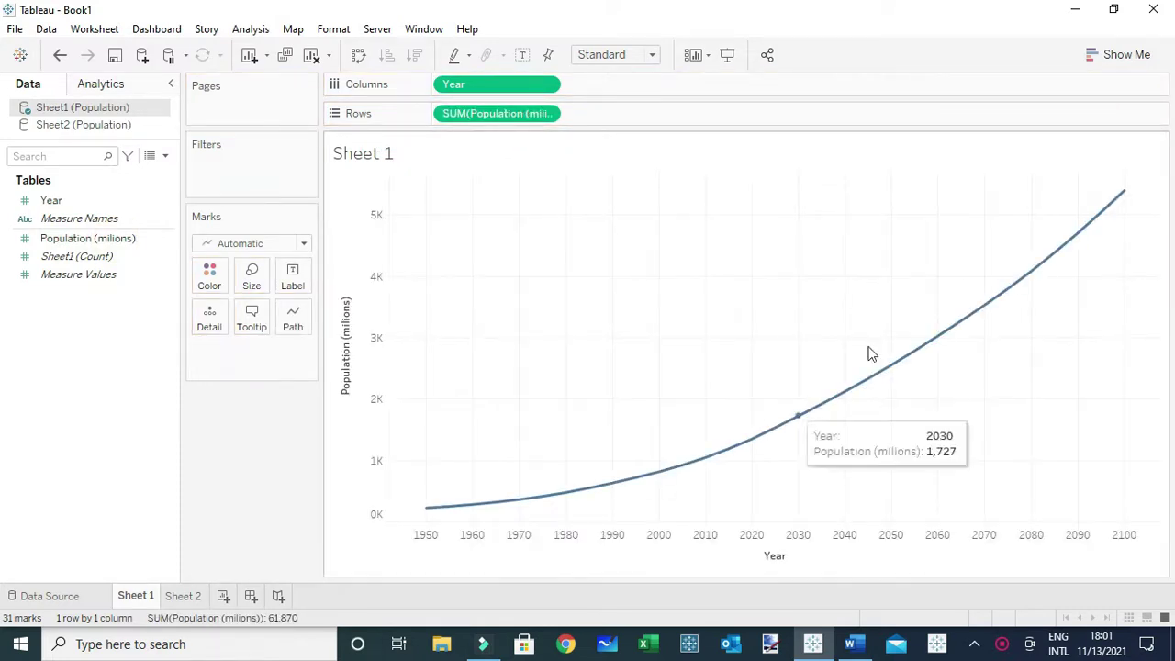
mouse_move(847, 403)
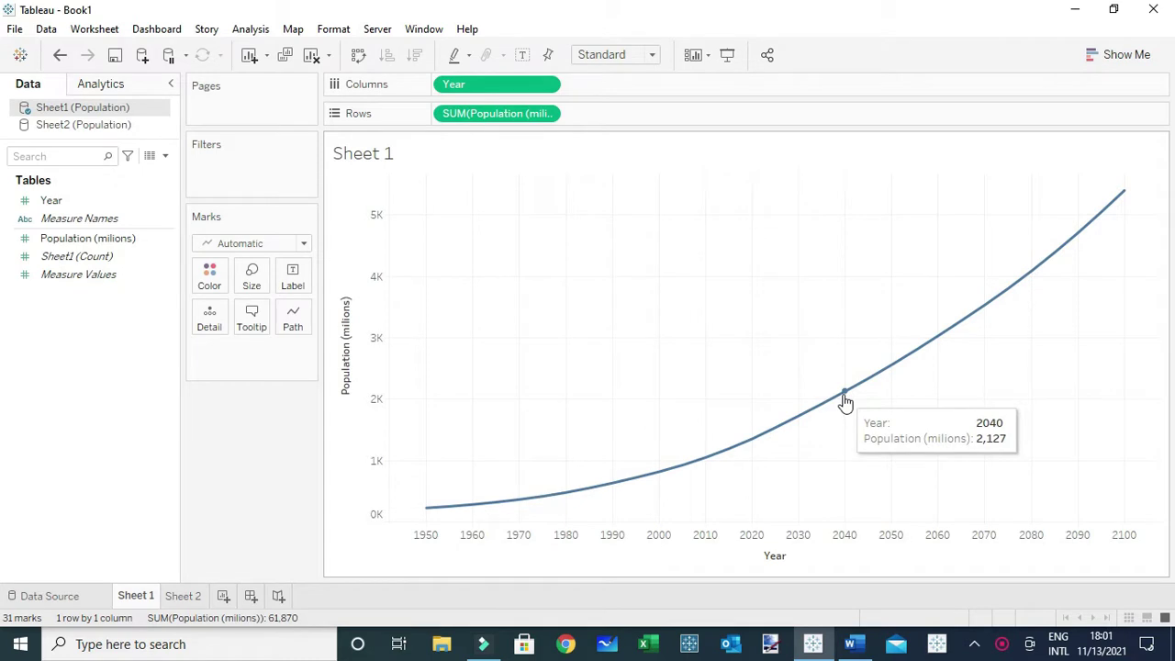
mouse_move(436, 519)
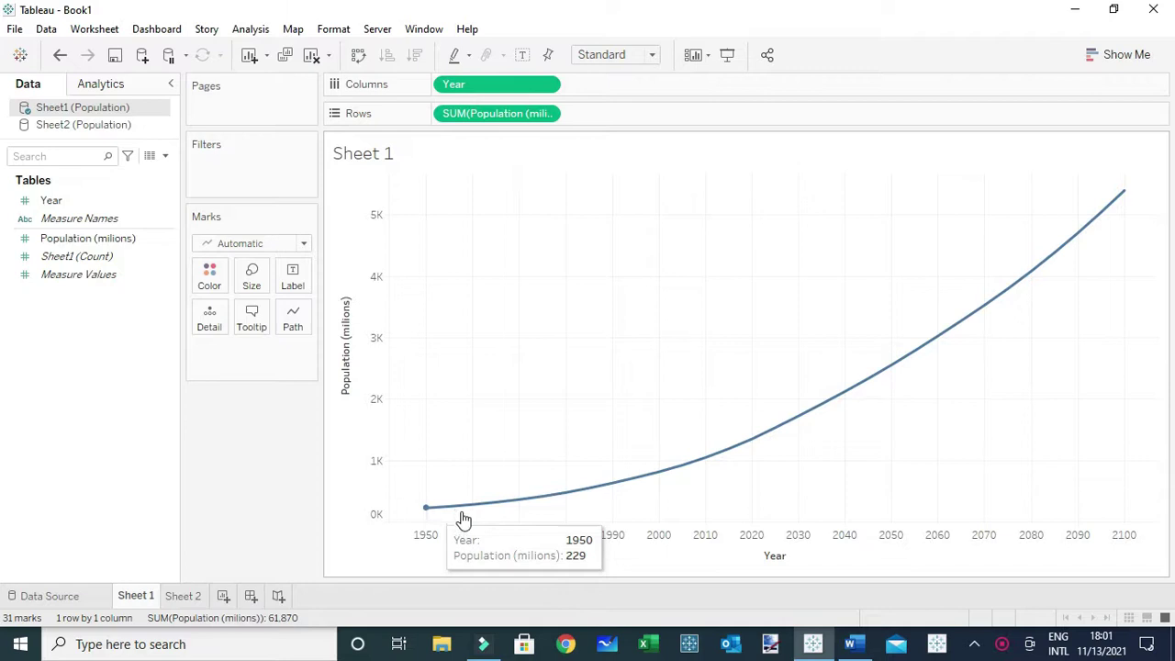
mouse_move(756, 451)
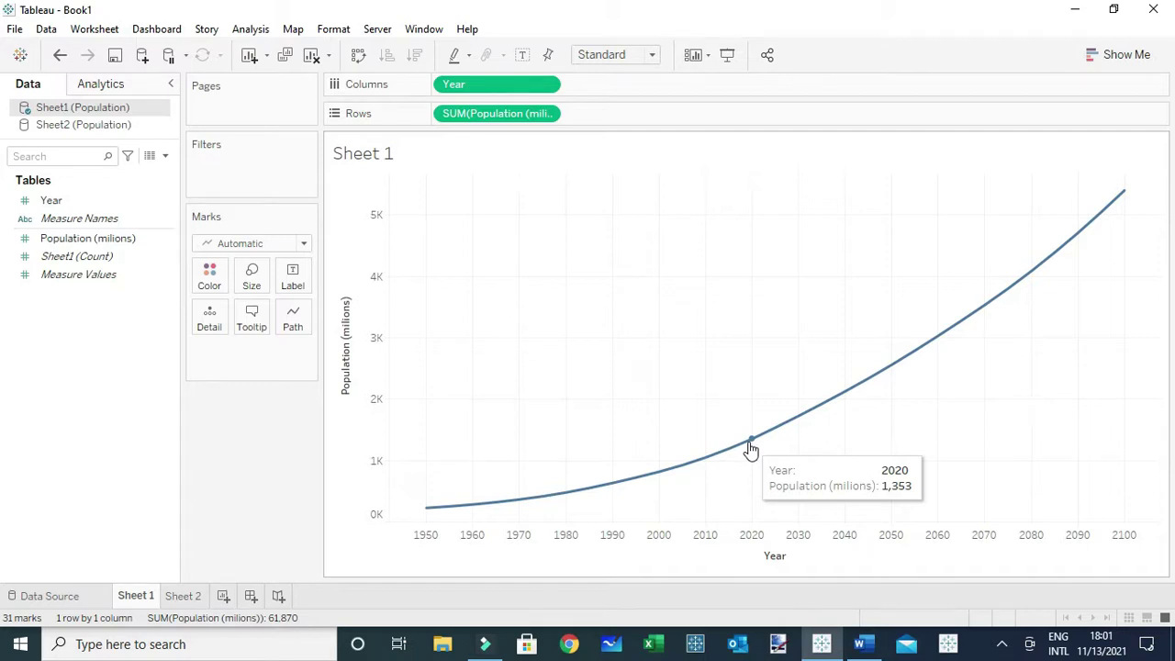
Step: Create a calculated field starting with IF [Year]>2020 THEN [Population (milions)]
click(165, 158)
click(139, 173)
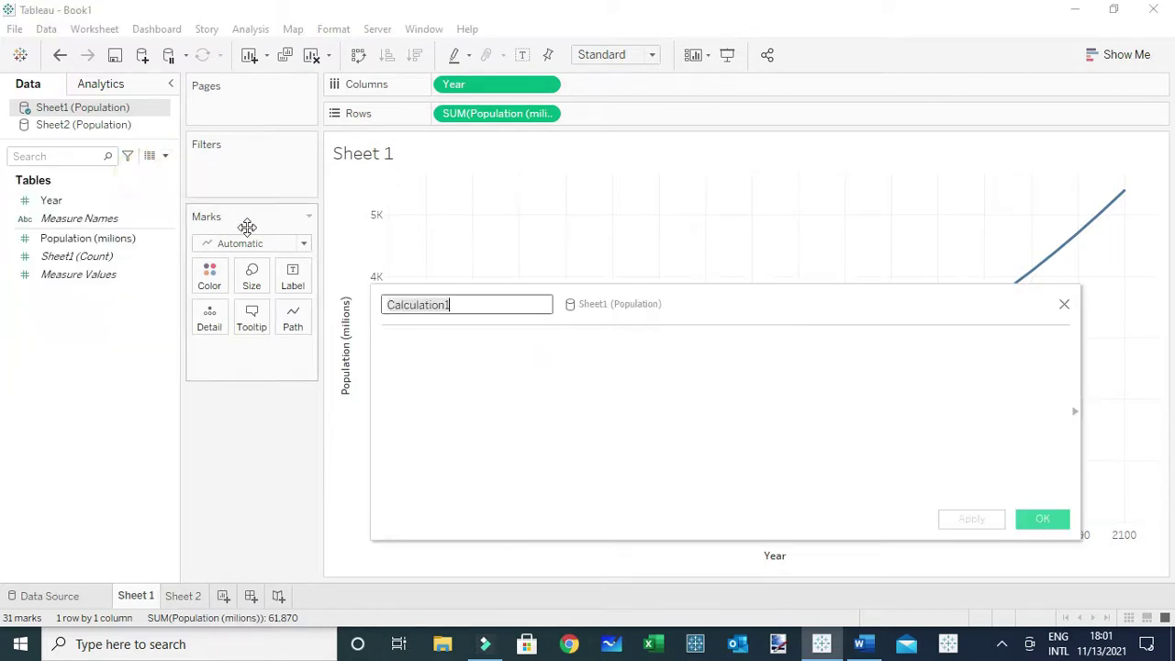
click(406, 359)
text(i)
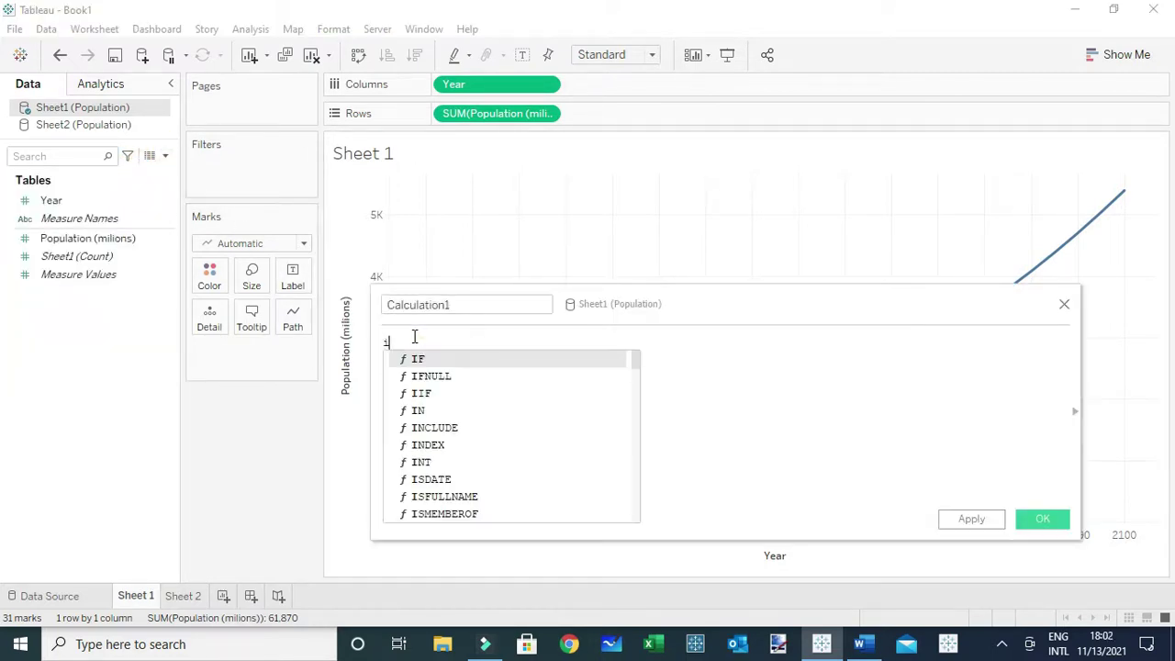
text(f ye)
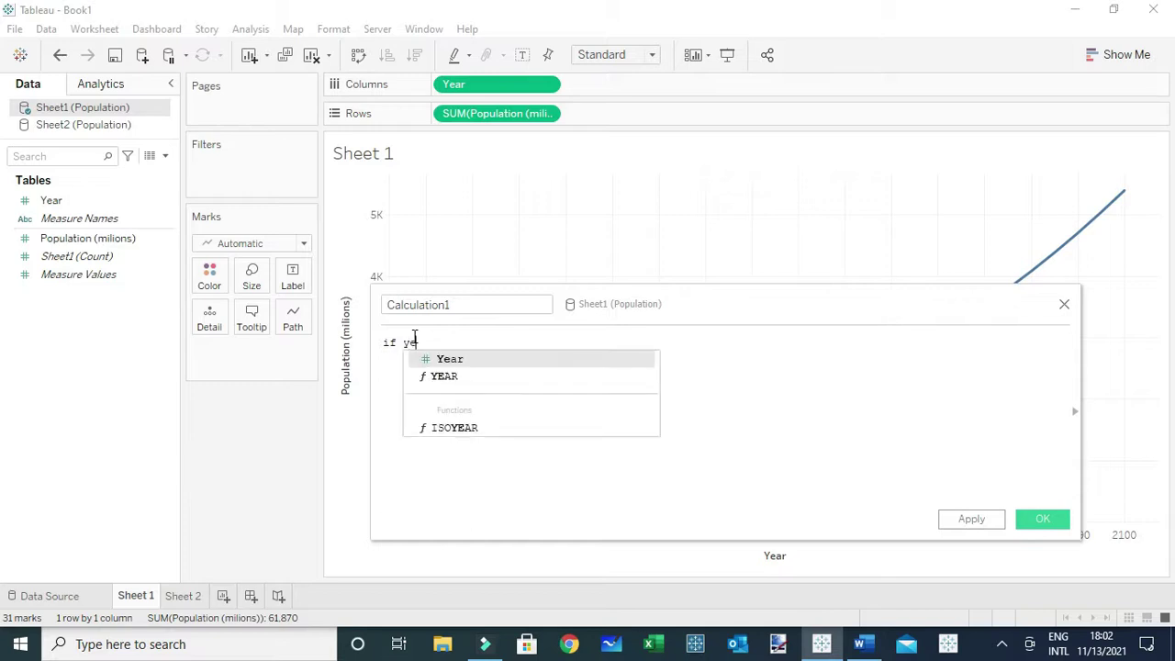
key(Return)
text(>)
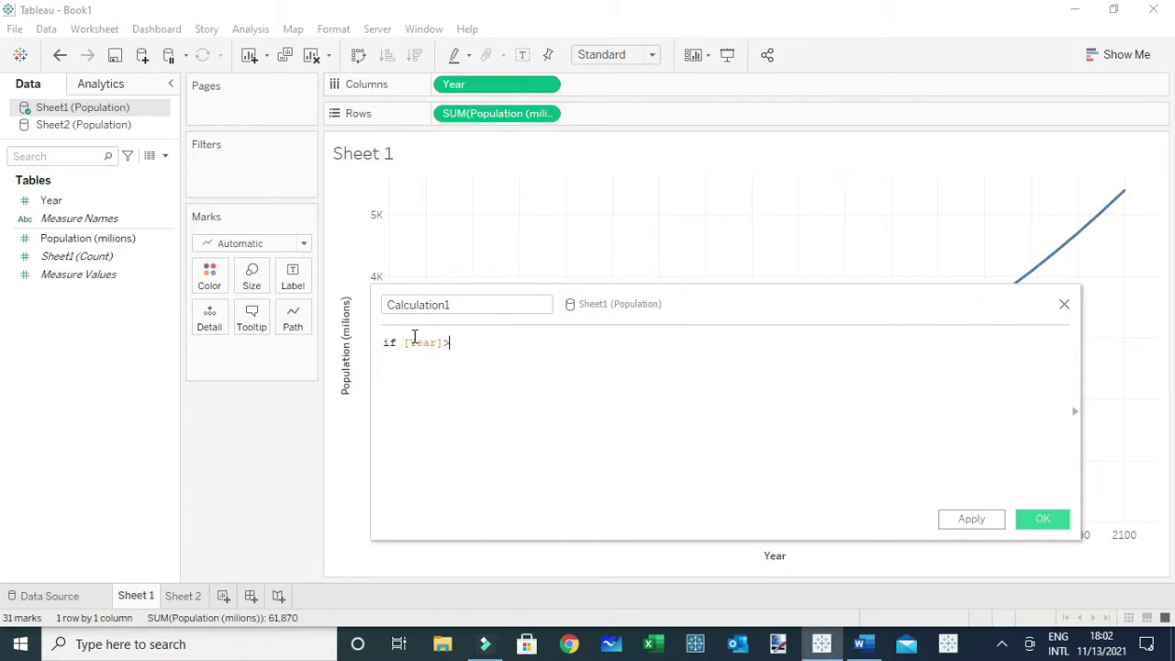
text(2020 then pop)
key(Return)
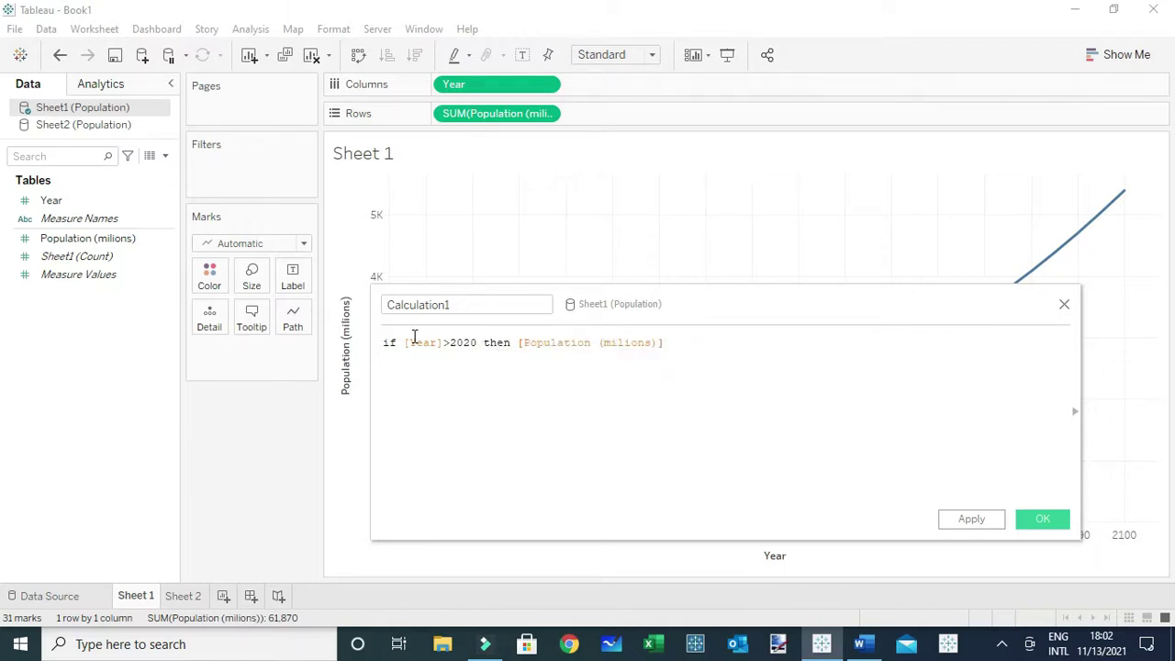
Step: Complete the formula with ELSE NULL END on separate lines
key(Return)
text(else)
key(Return)
key(Return)
text(null)
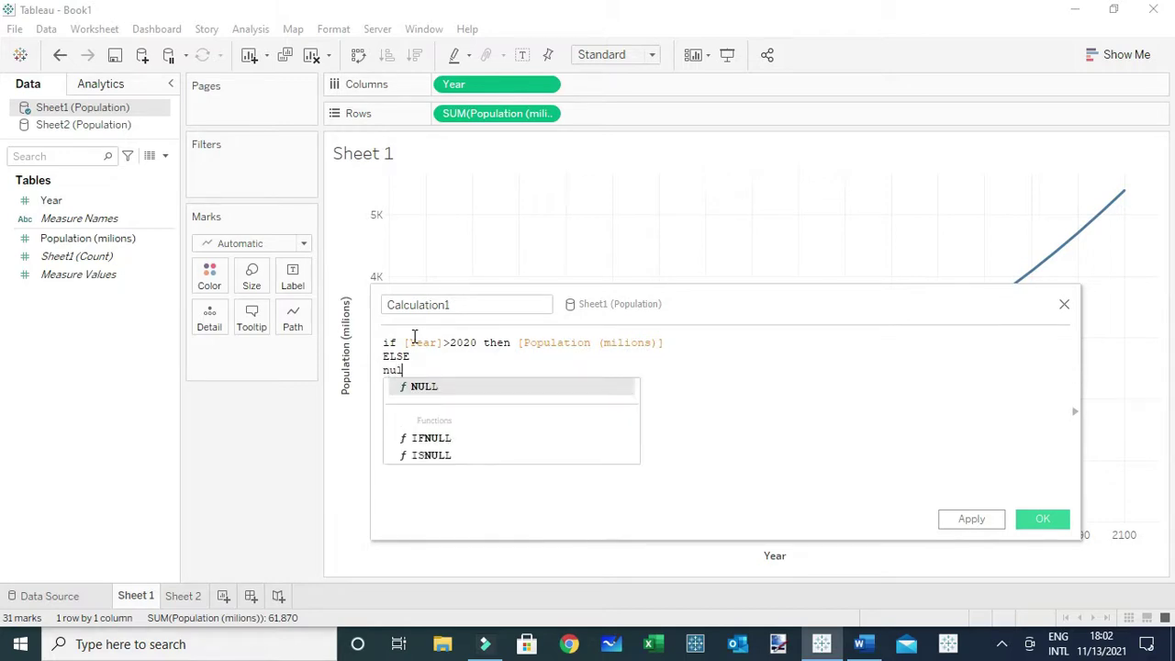
key(Return)
key(Return)
text(en)
key(Return)
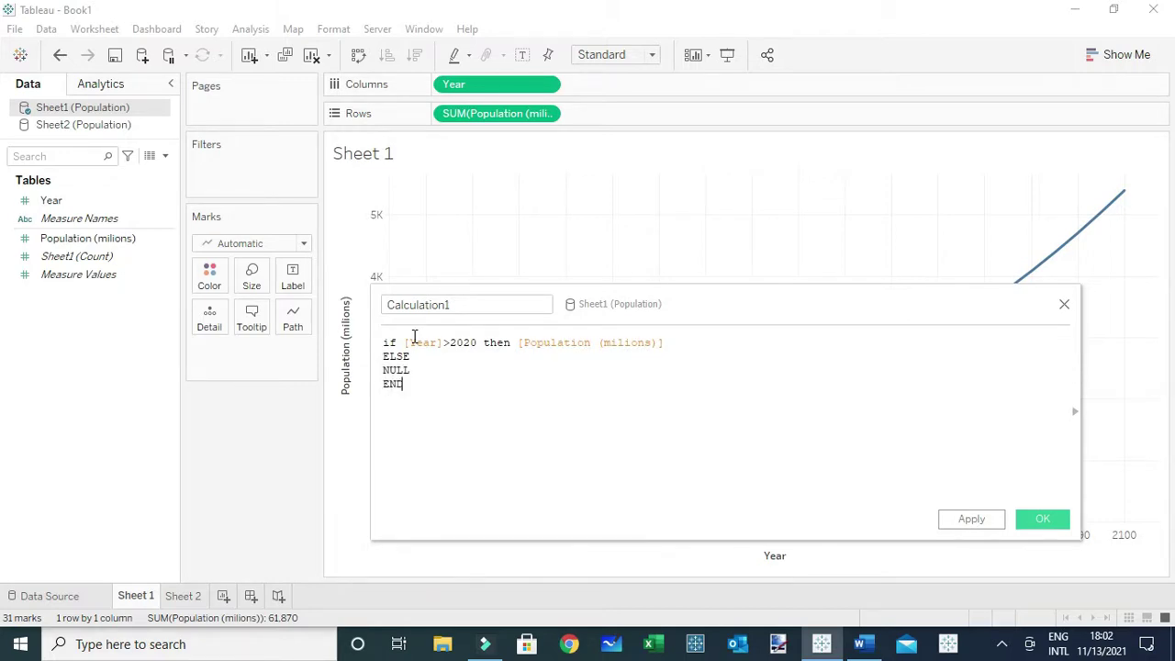
Step: Save Calculation1, add it as a second row, and hide its nulls indicator
click(1047, 518)
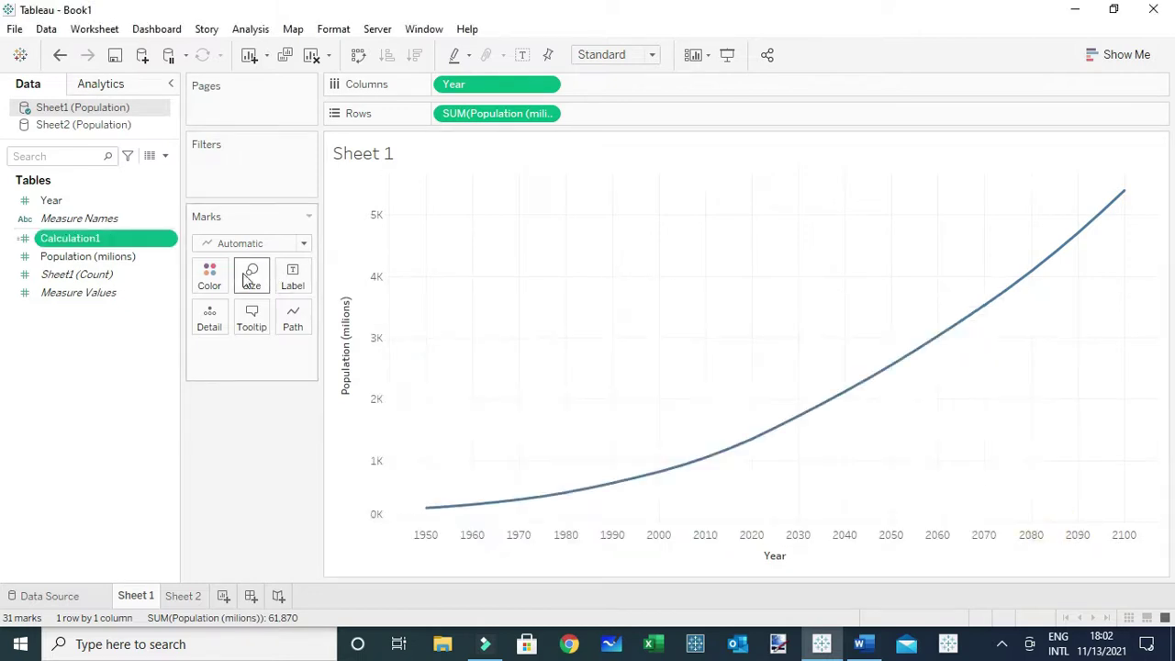
drag(119, 241, 645, 122)
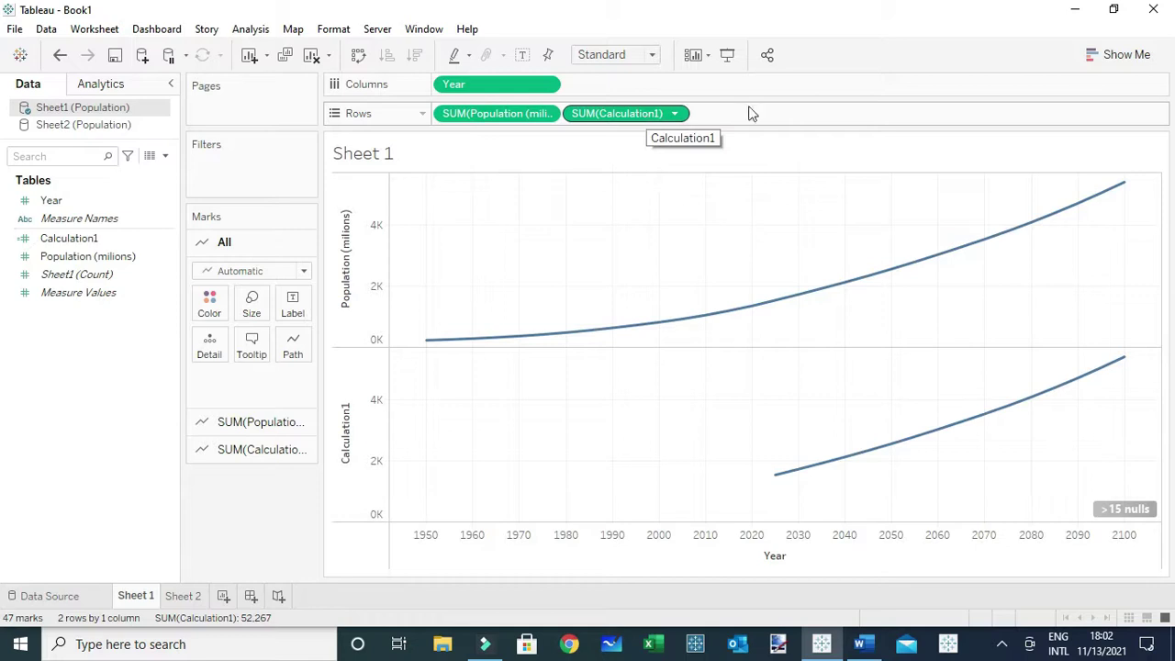
right_click(1120, 509)
click(1123, 522)
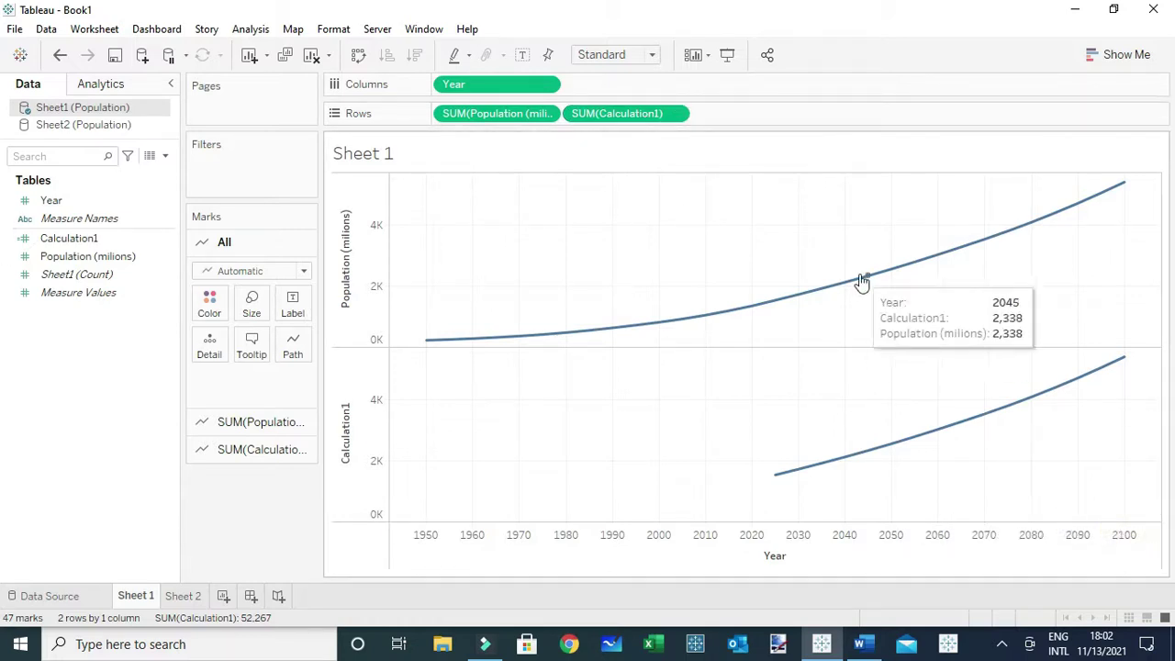
Step: Overlay Calculation1 on a dual axis synchronized with the population axis
right_click(616, 116)
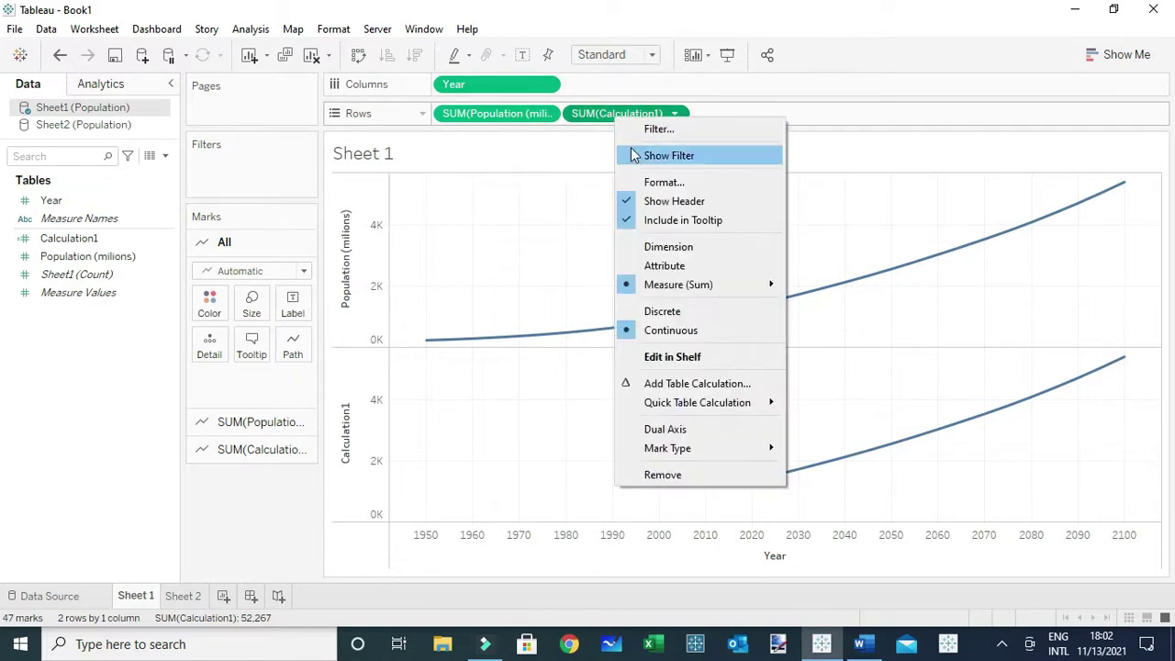
click(676, 431)
right_click(1006, 301)
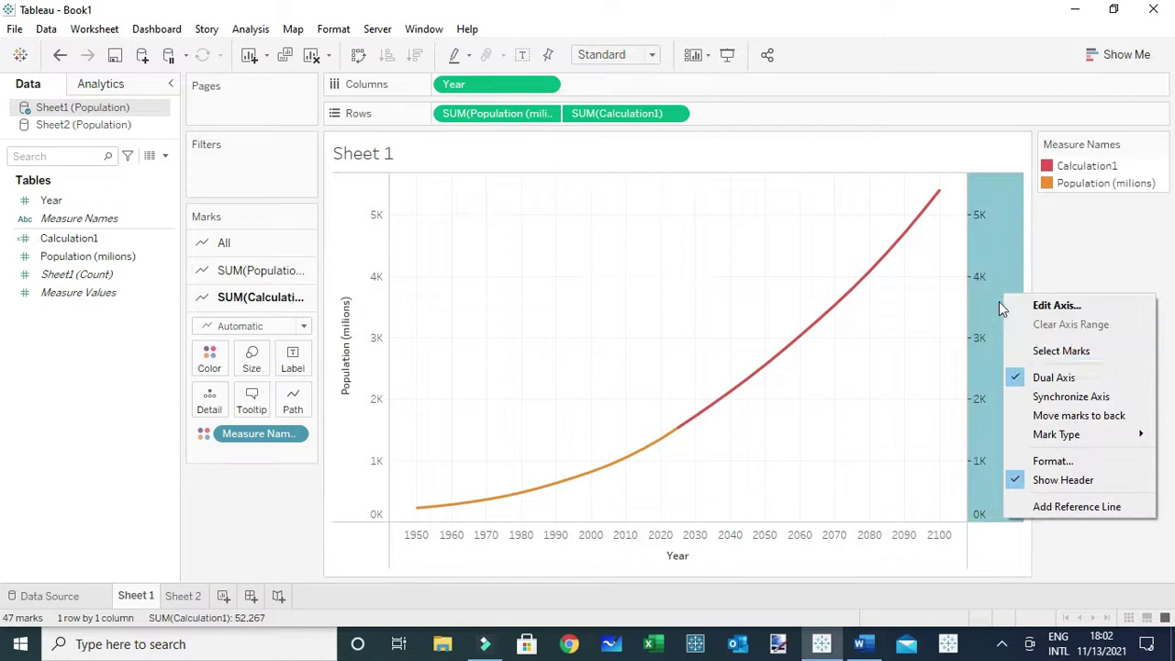
click(1043, 396)
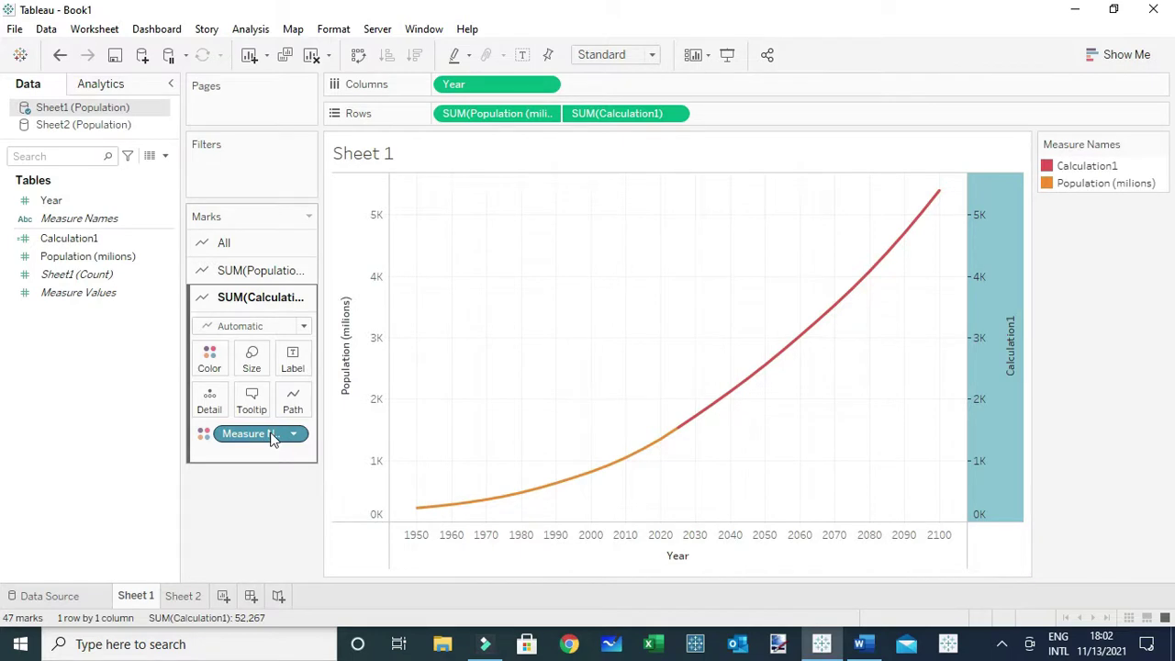
Step: Remove Measure Names and the Multiple fields colour pill from the All marks card
drag(271, 439, 157, 144)
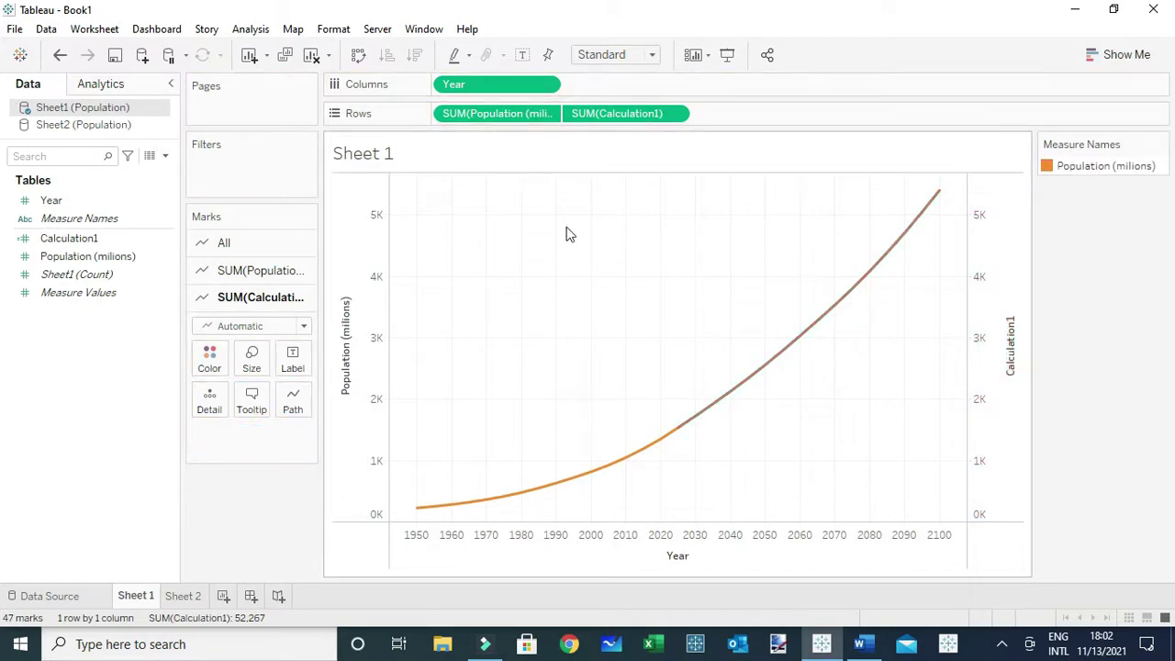
click(236, 246)
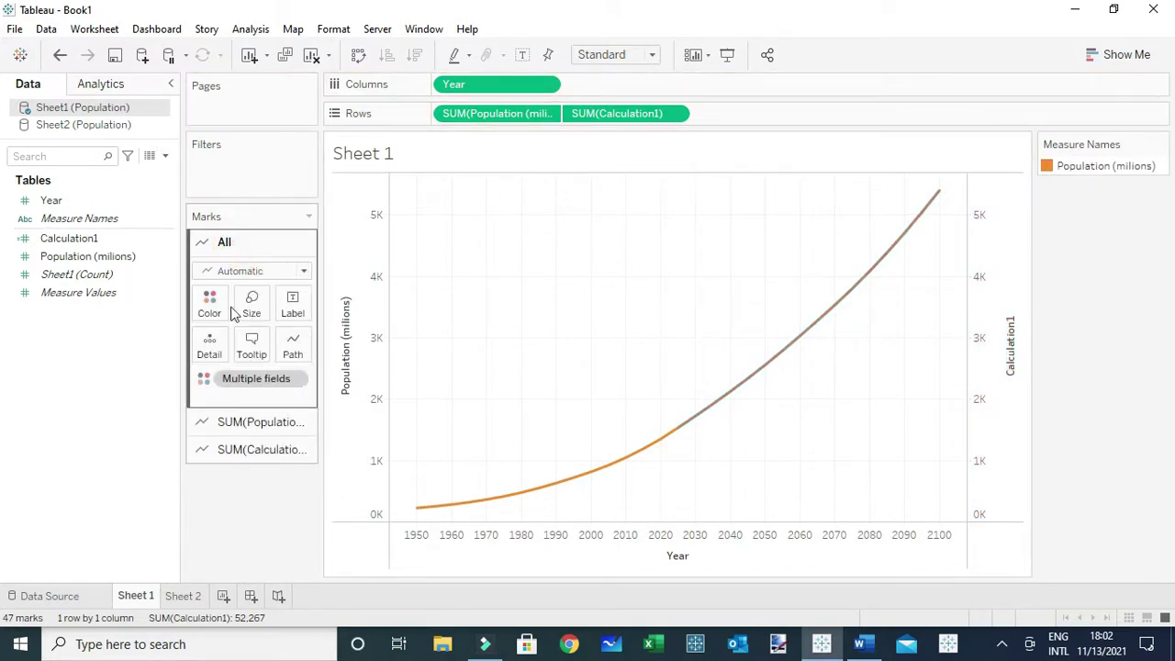
click(253, 378)
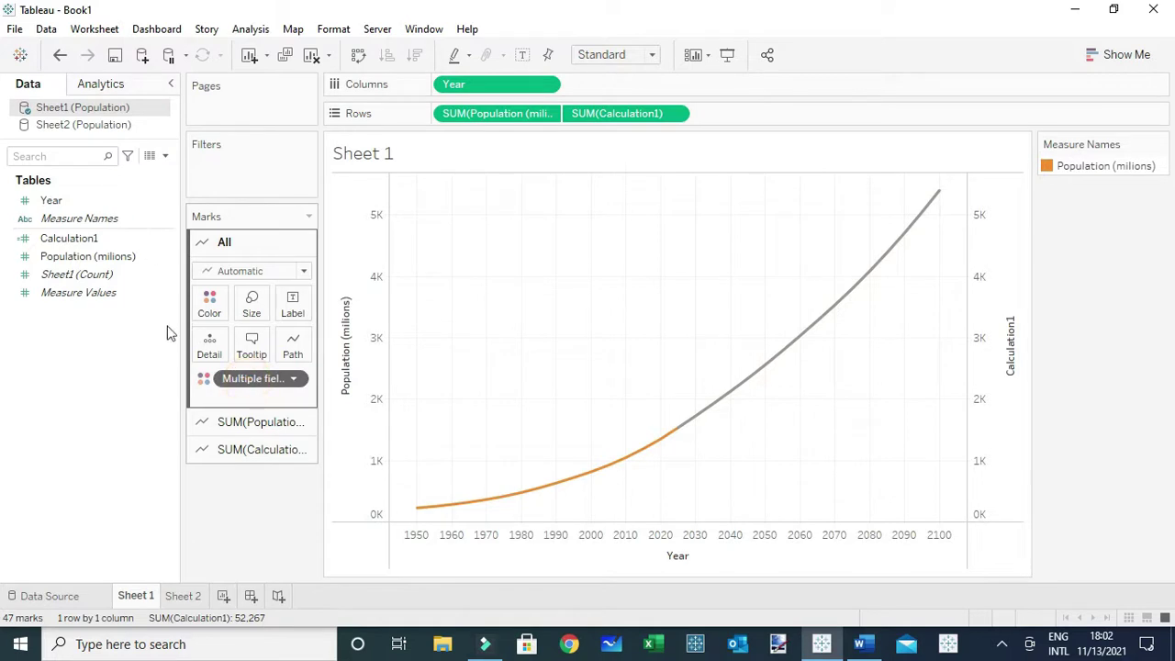
click(244, 378)
drag(244, 378, 231, 414)
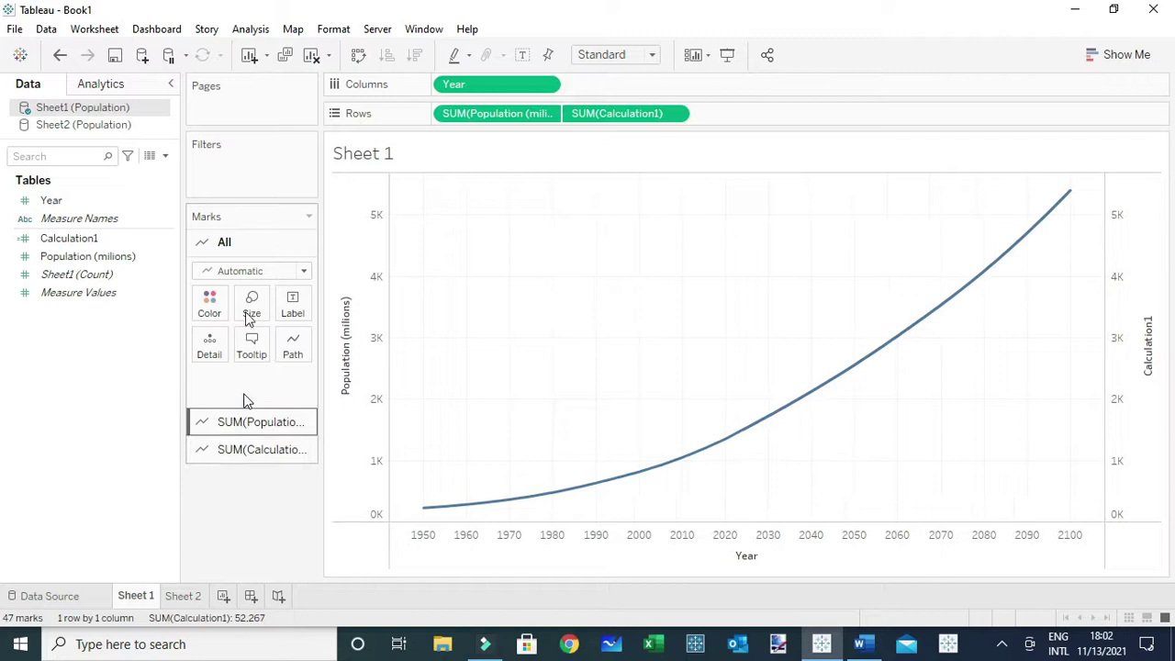
Step: Change the SUM(Calculation1) mark type from Automatic to Circle
click(236, 250)
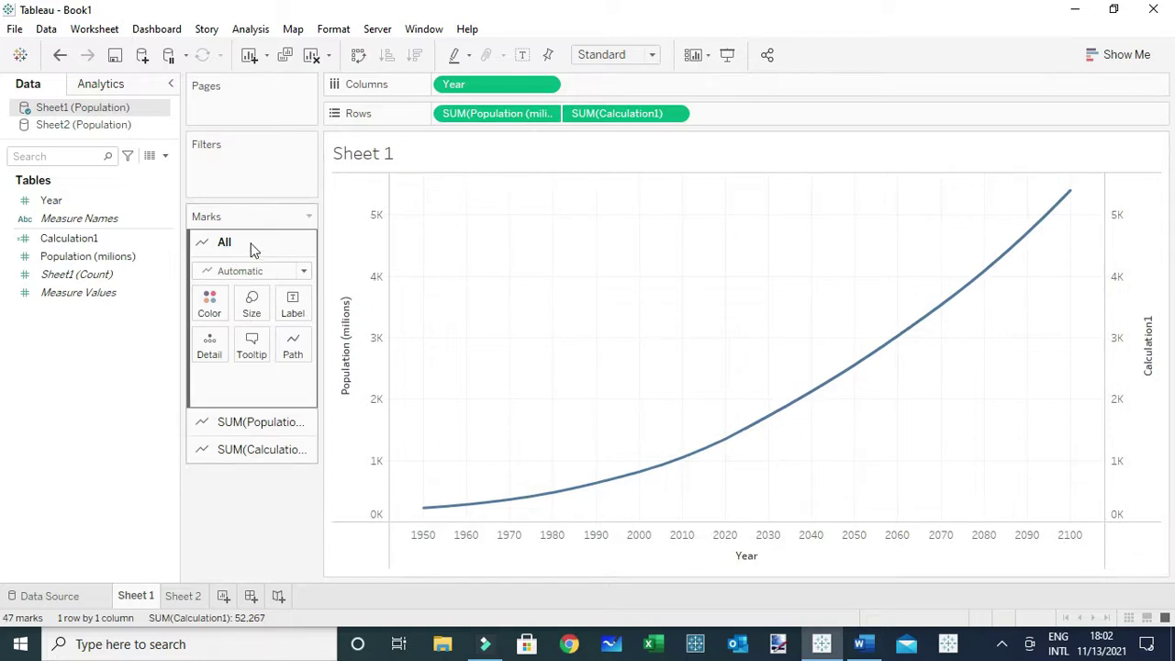
click(262, 450)
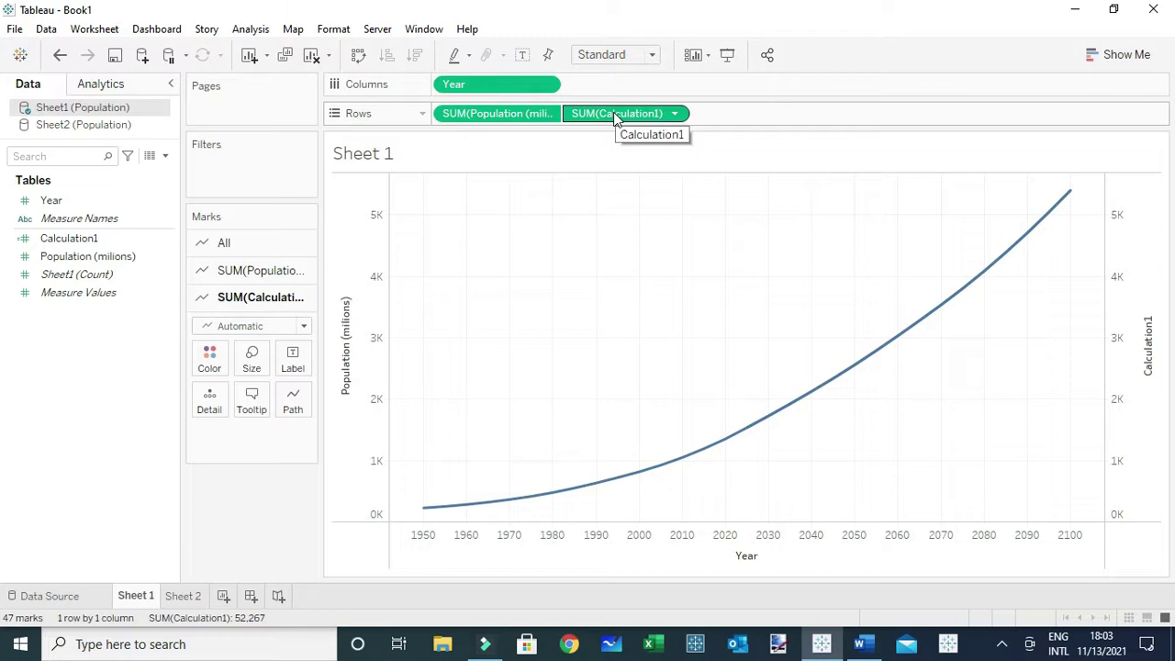
click(256, 330)
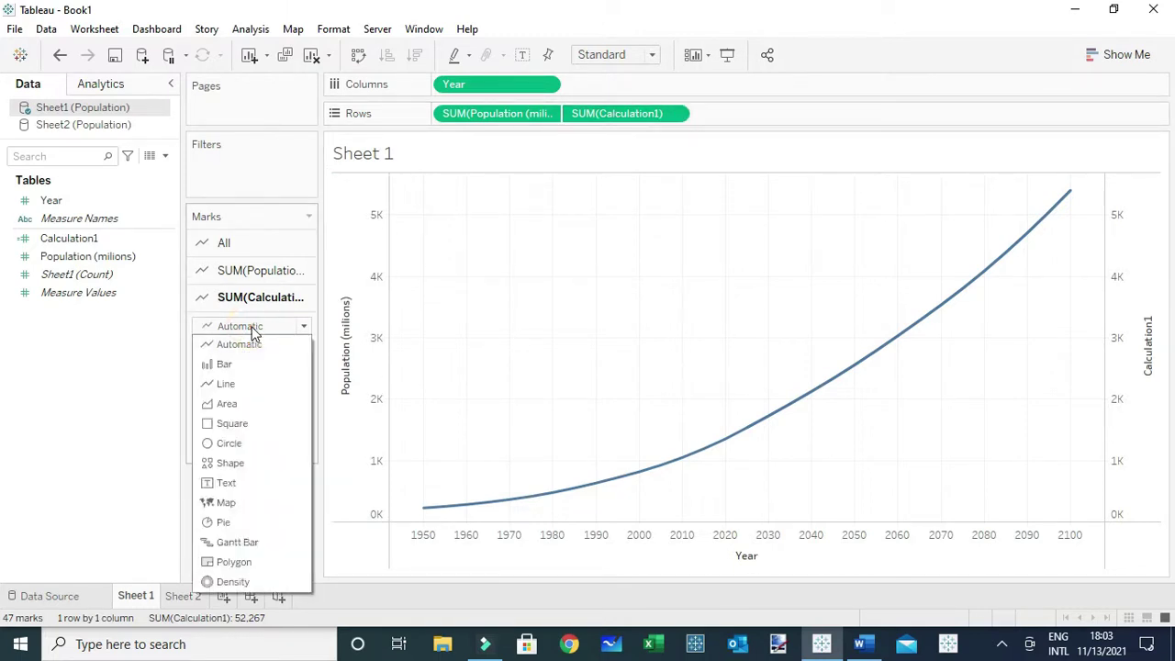
click(229, 443)
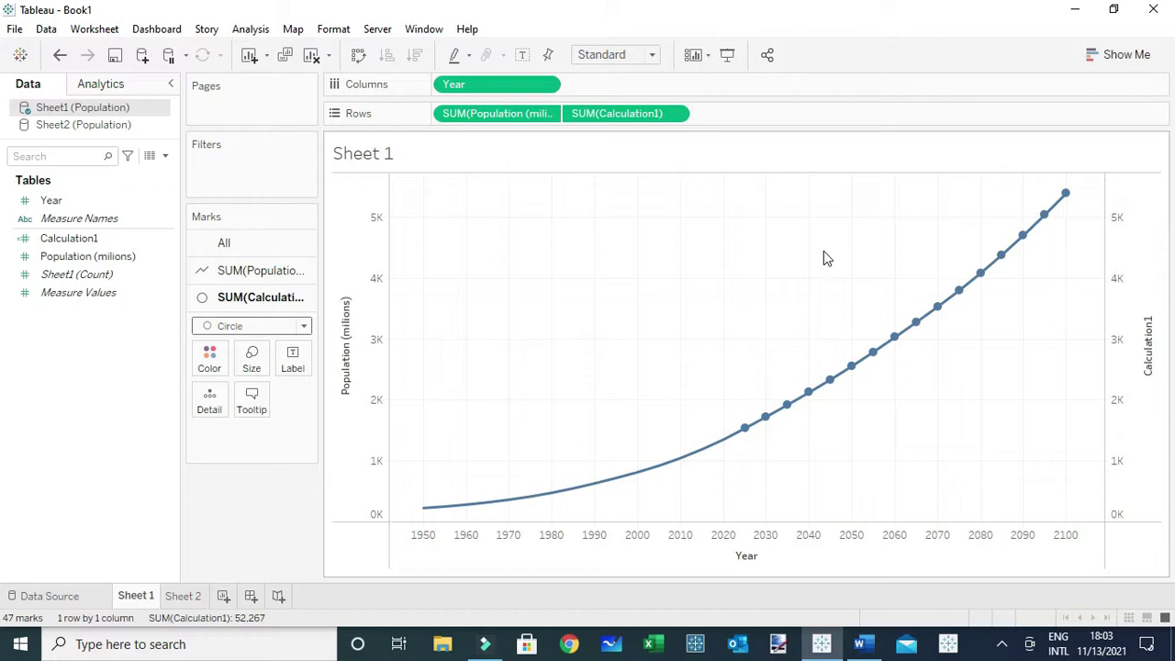
Step: Colour the Calculation1 circle marks white
click(224, 364)
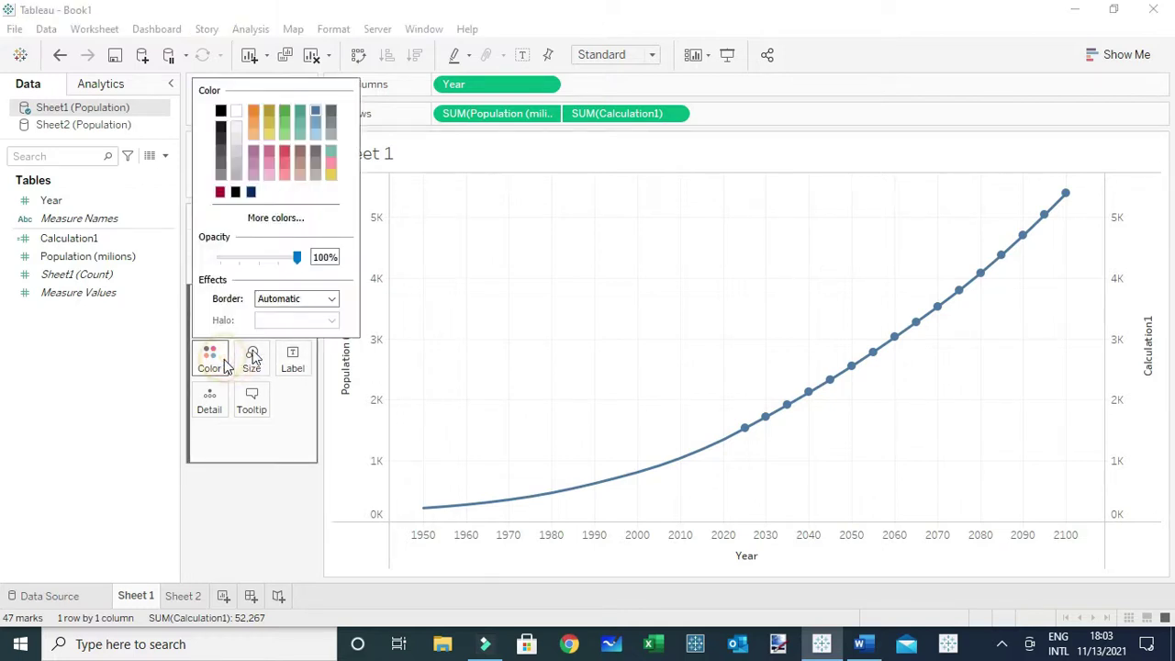
click(235, 110)
click(841, 279)
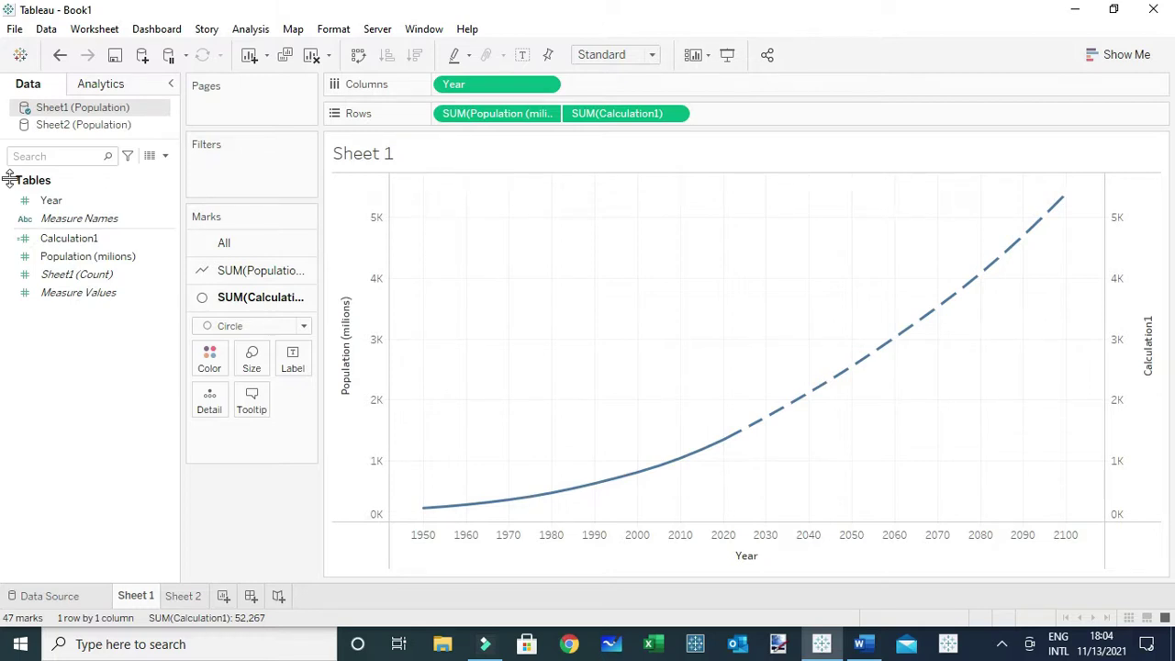
Step: Add a constant reference line on the Year axis at value 2025
right_click(724, 544)
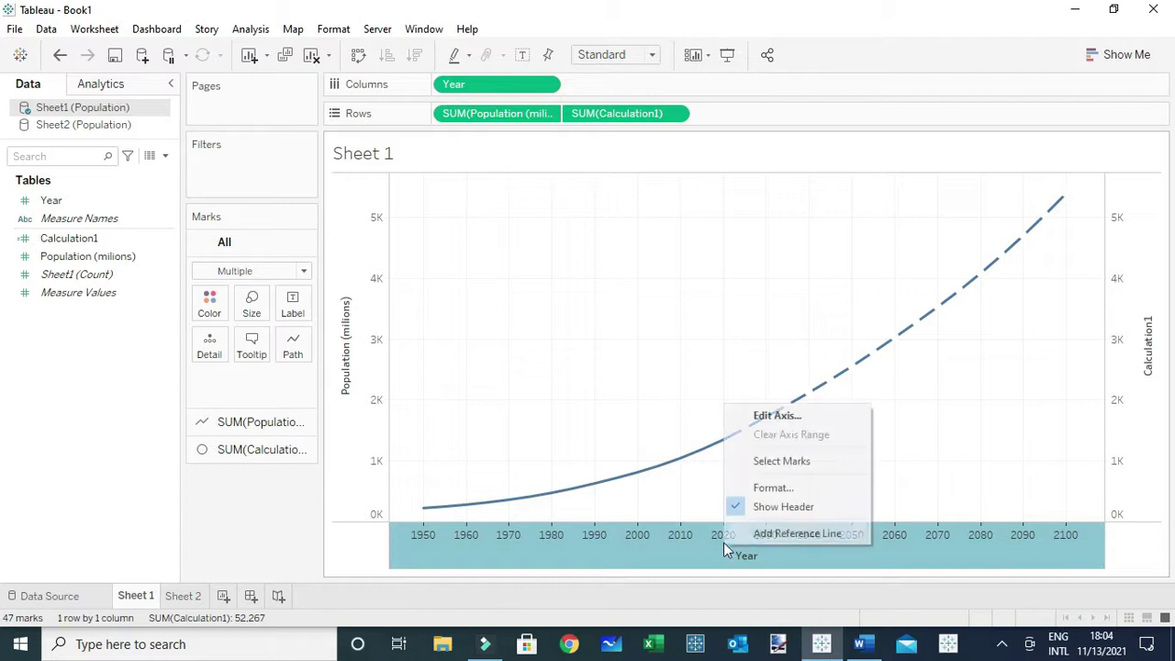
click(789, 533)
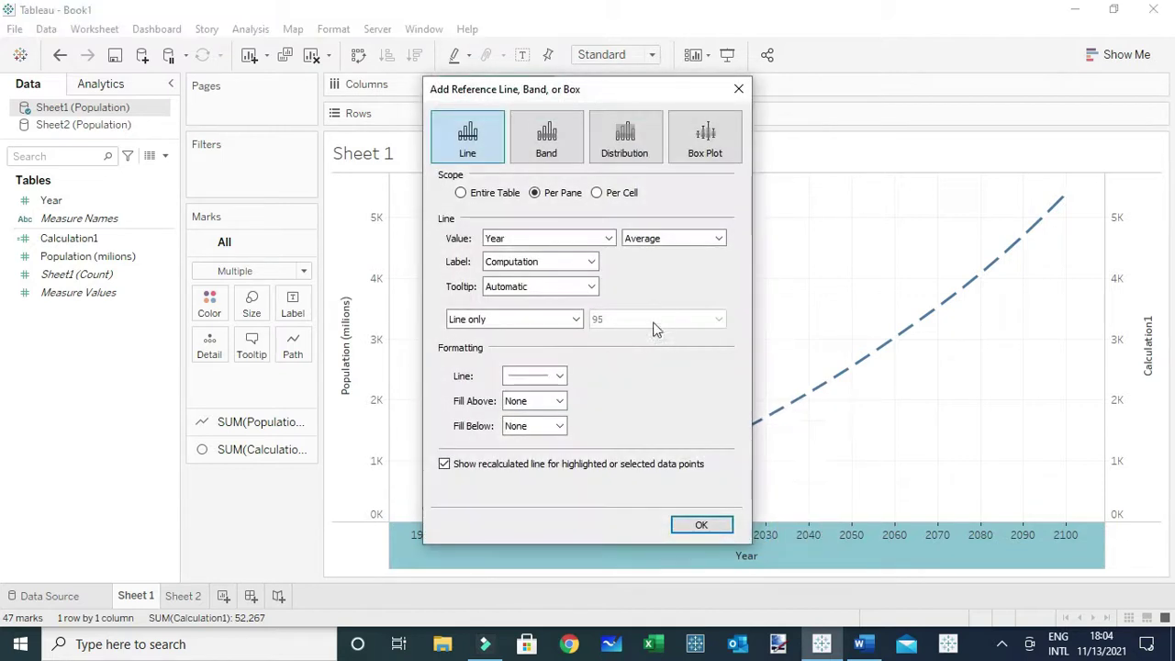
click(718, 238)
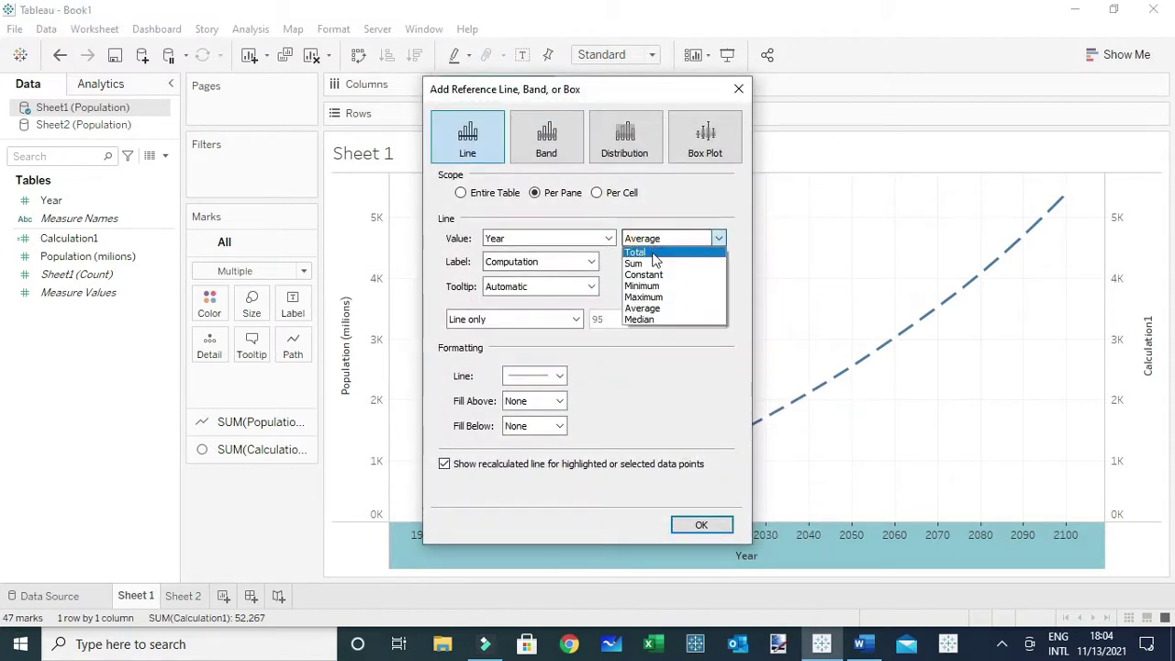
click(644, 275)
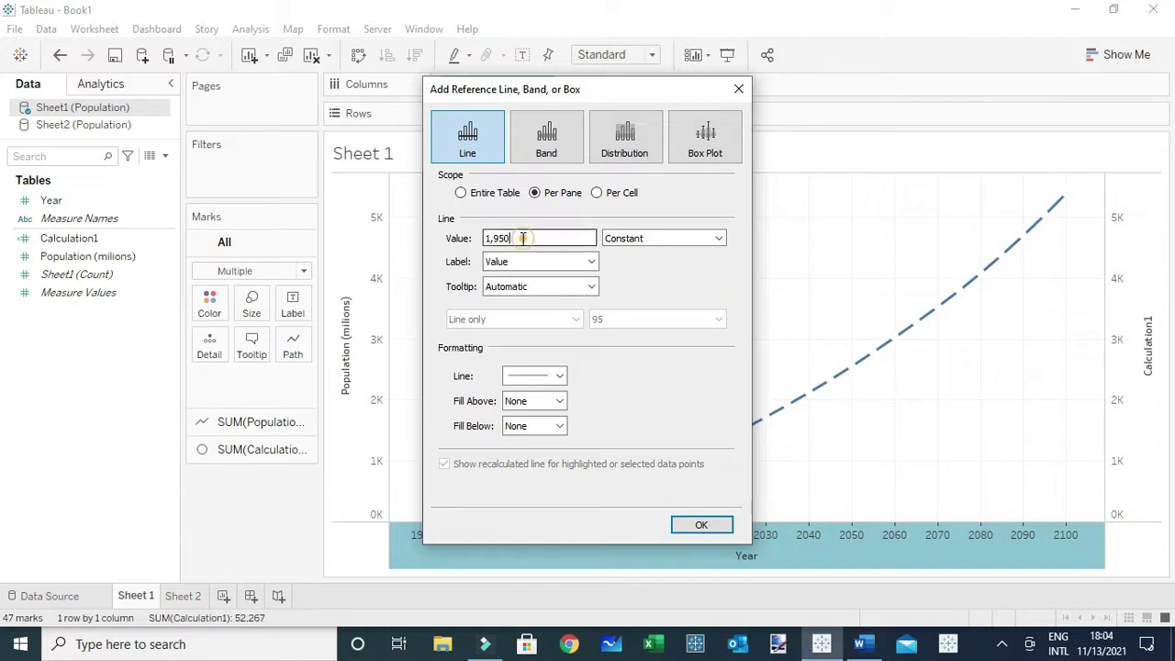
drag(524, 238, 447, 239)
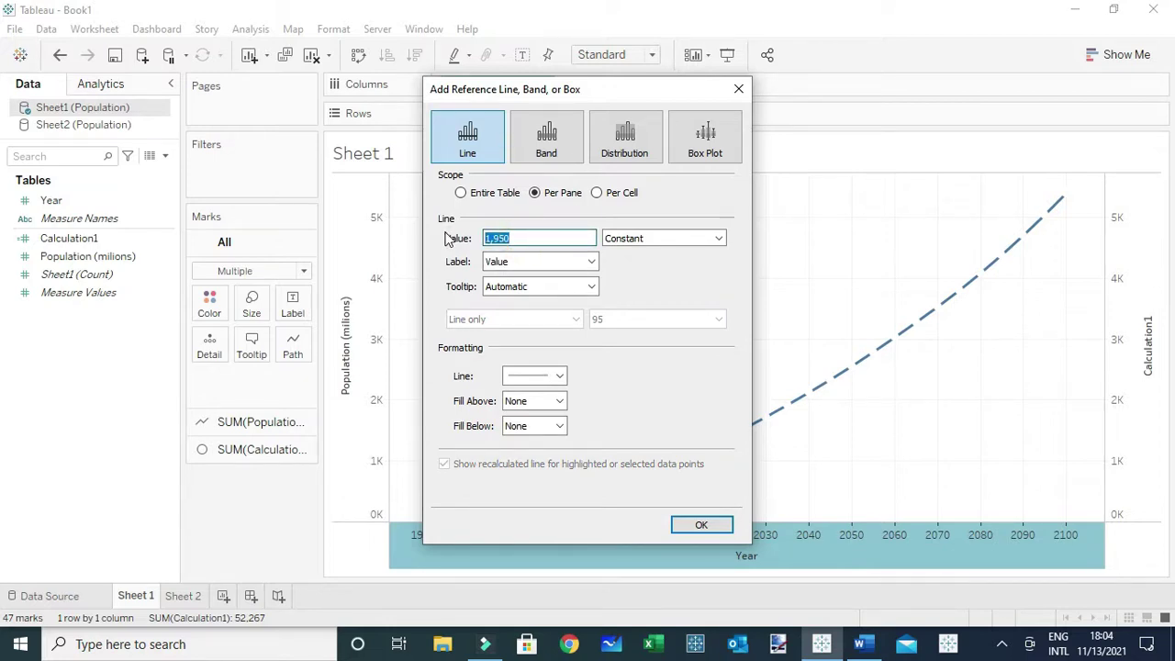
text(2025)
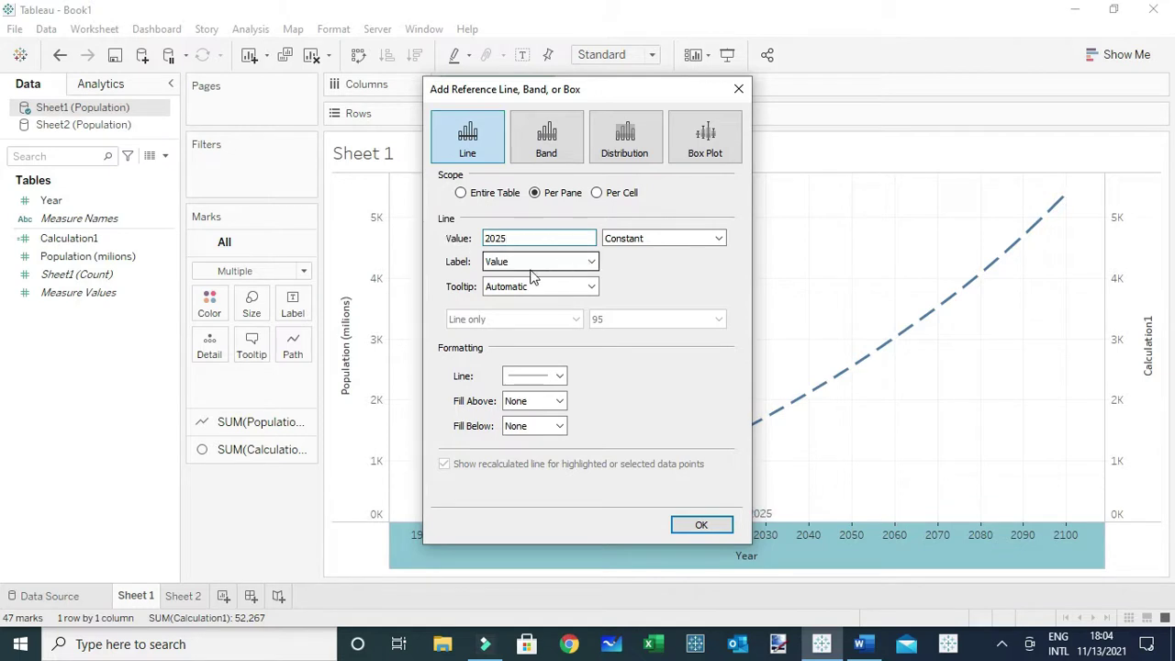
Step: Style the 2025 reference line as dotted black and apply it
click(539, 379)
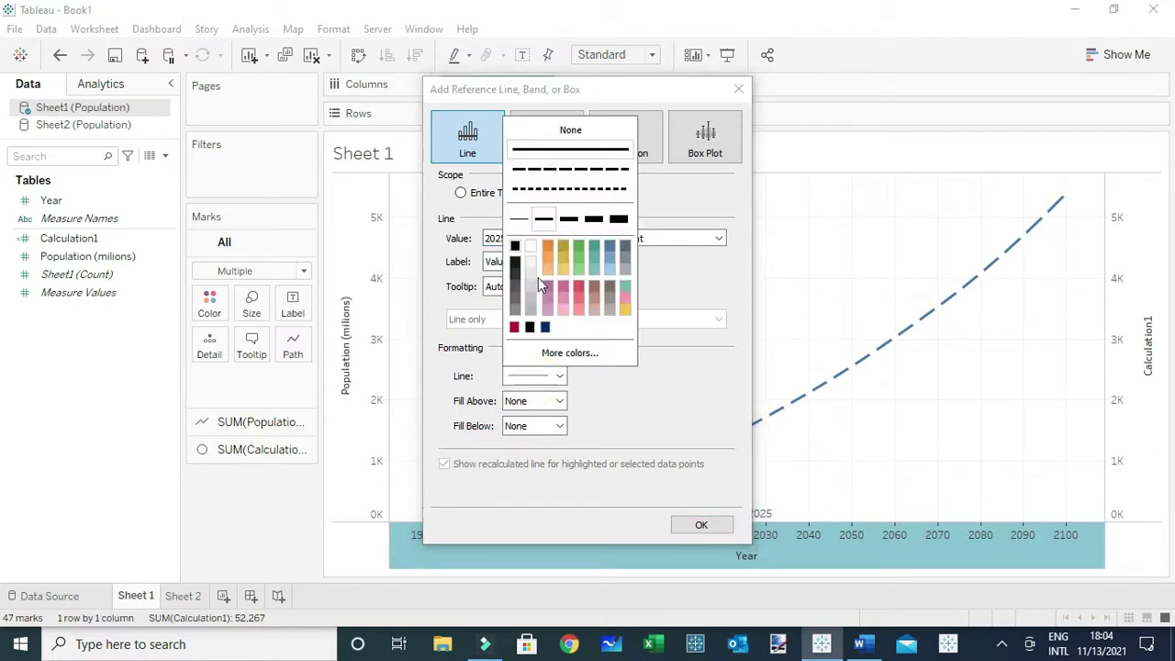
click(545, 189)
click(530, 327)
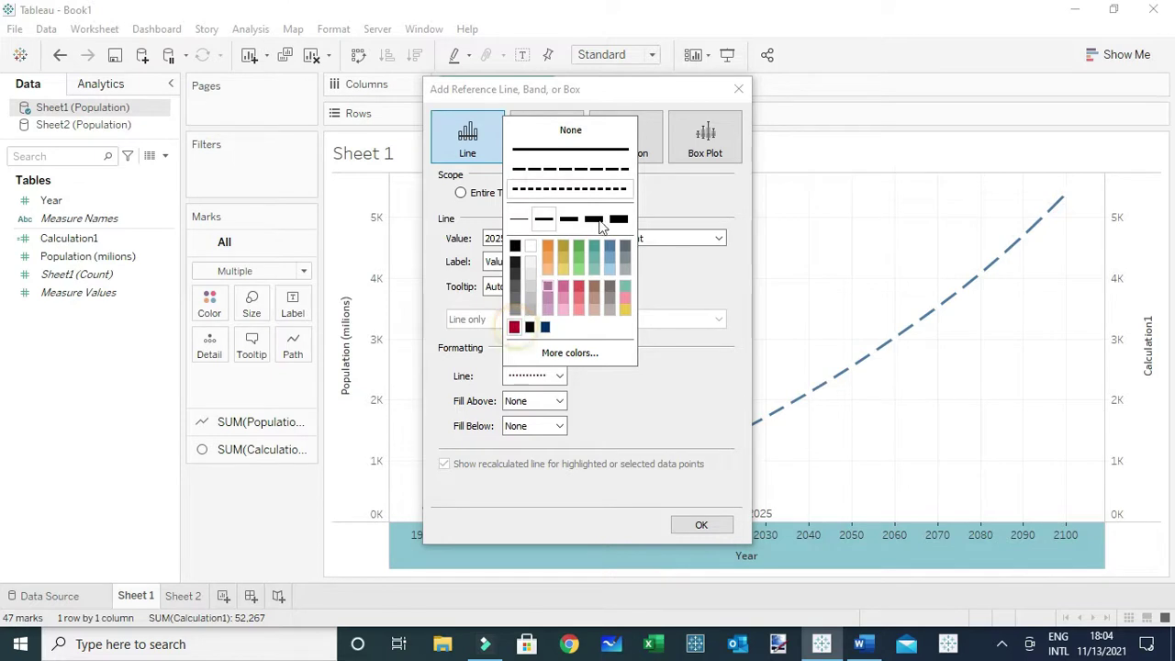
click(705, 196)
click(703, 525)
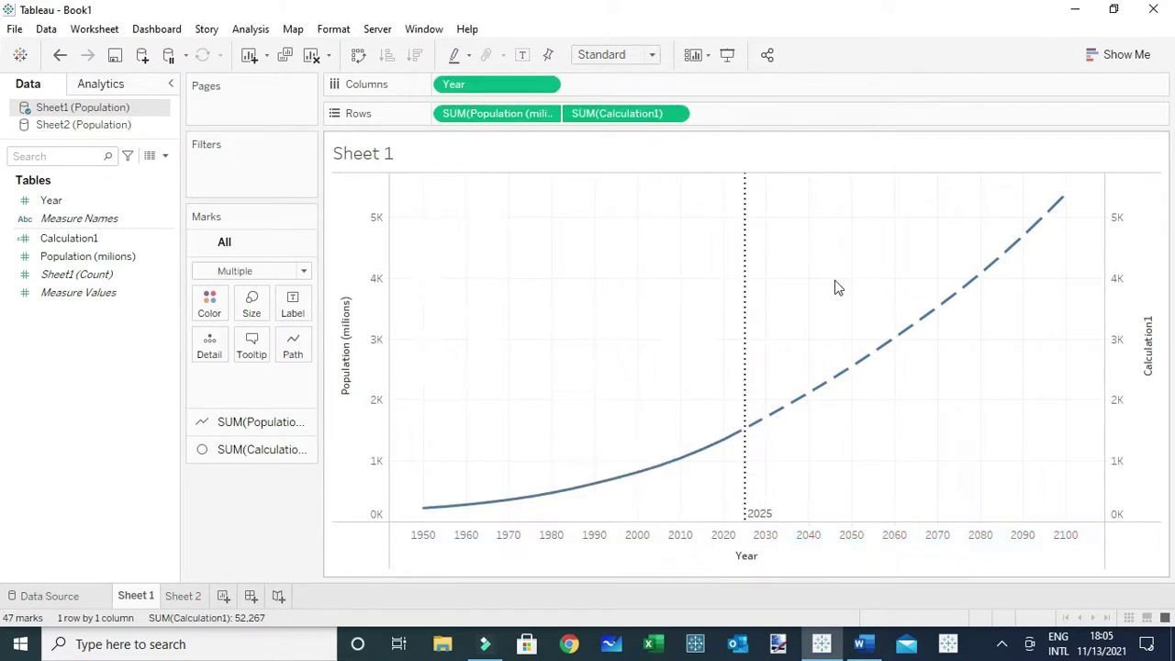